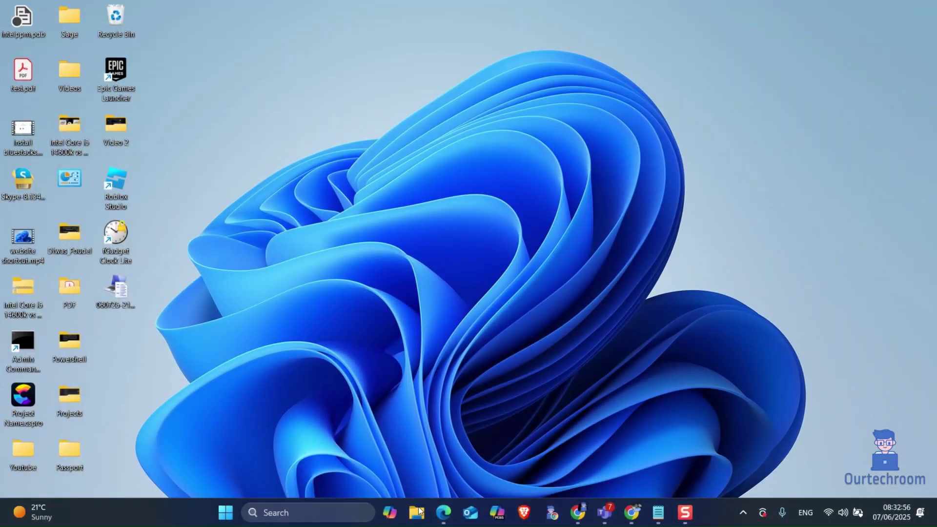
Browse File Explorer to C:\Windows\Minidump, showing the 07/06/2025 dump file.
click(416, 512)
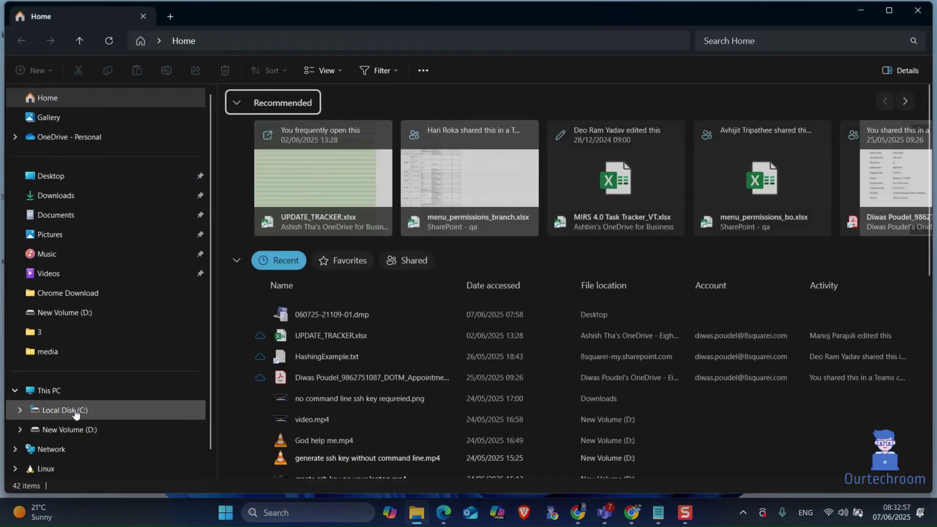
click(70, 410)
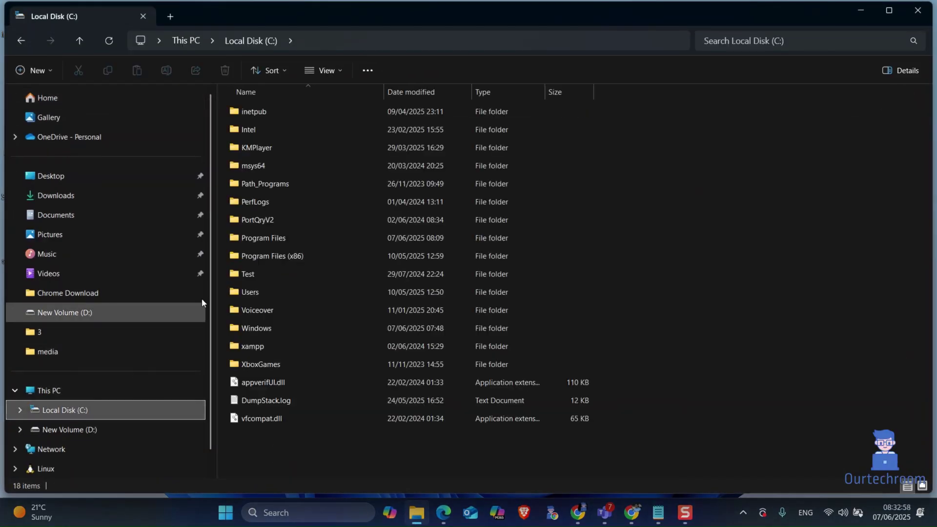
double_click(256, 327)
click(260, 218)
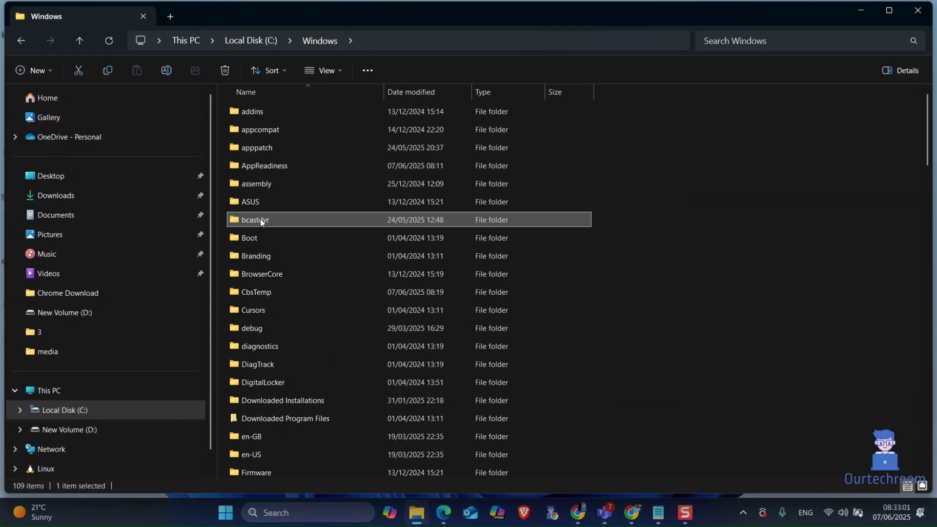
text(m)
double_click(270, 182)
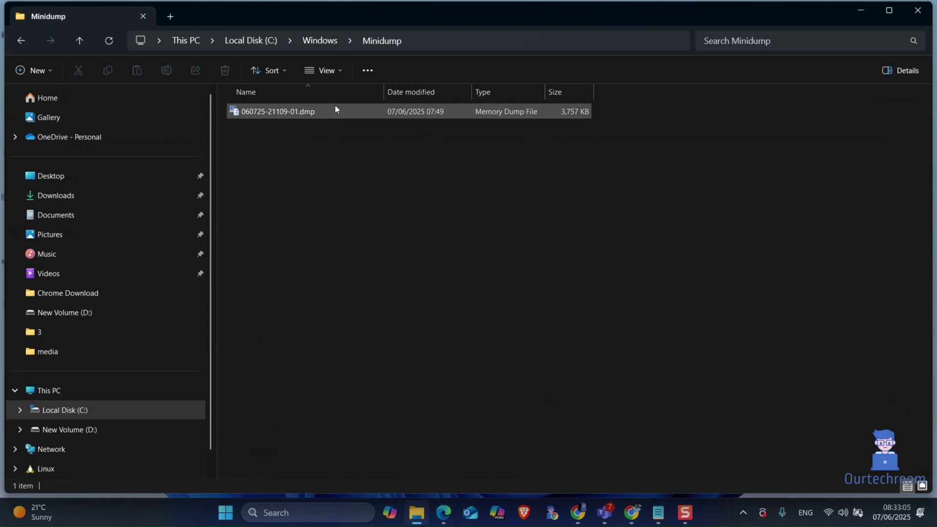
Search Google in Chrome for 'windbg preview download'.
key(alt+Tab)
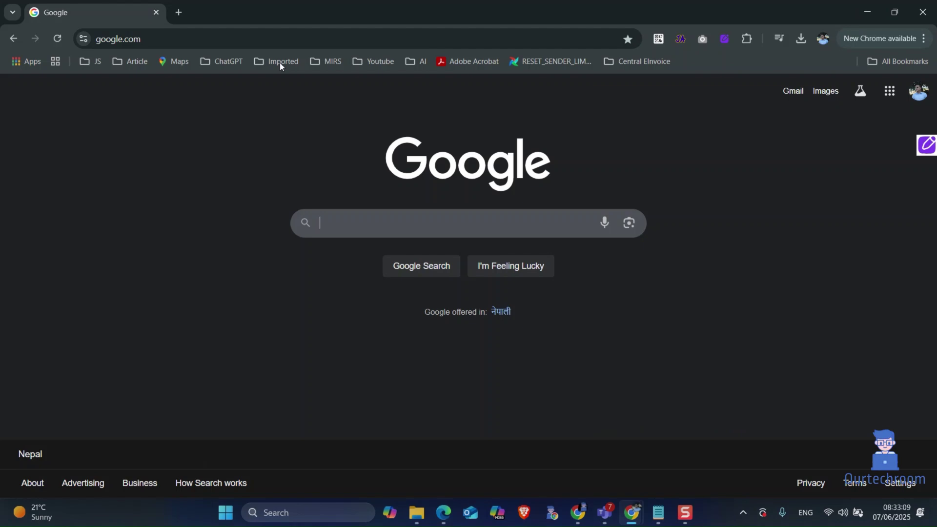
click(211, 38)
text(w)
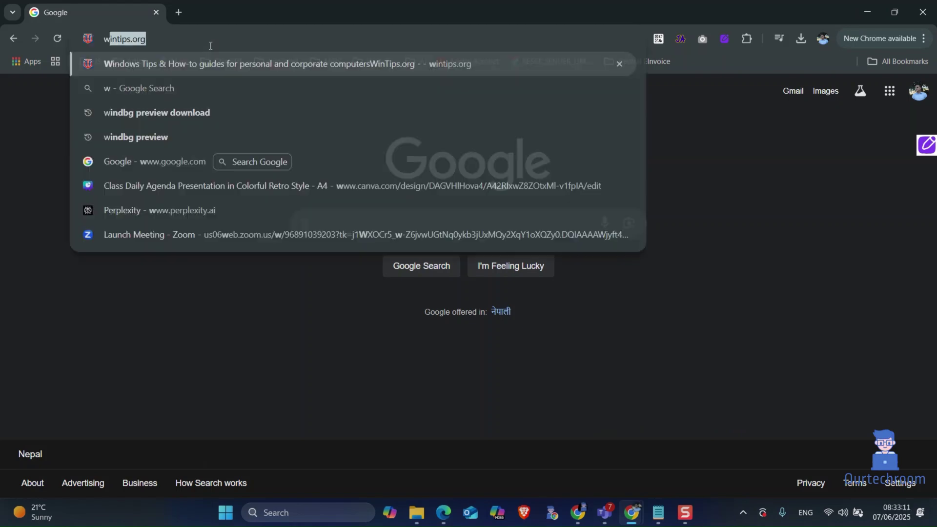
text(indbg )
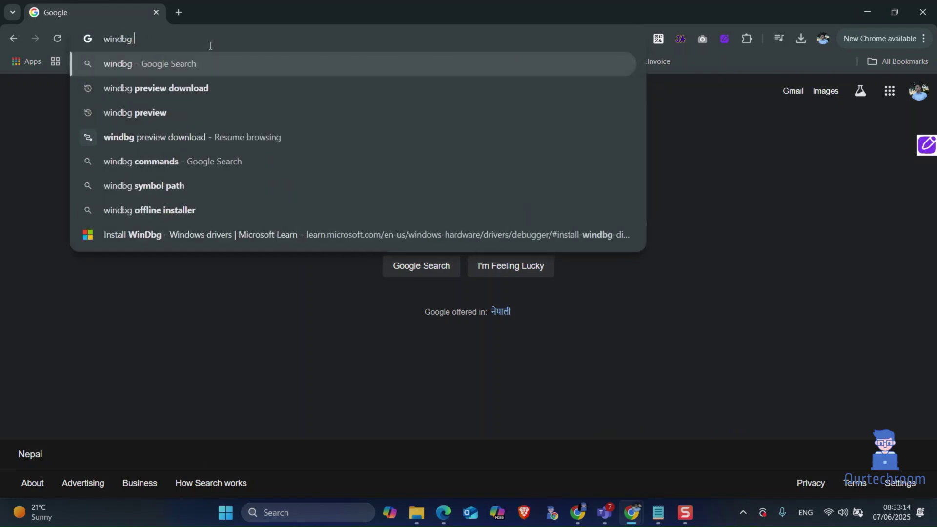
text(perview)
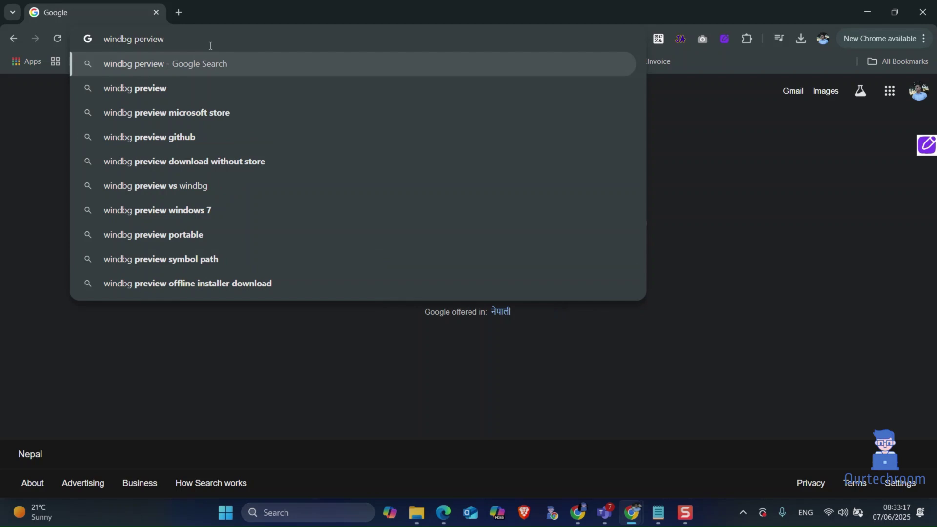
key(BackSpace)
key(BackSpace)
key(BackSpace)
key(BackSpace)
key(BackSpace)
key(BackSpace)
text(rev)
key(Return)
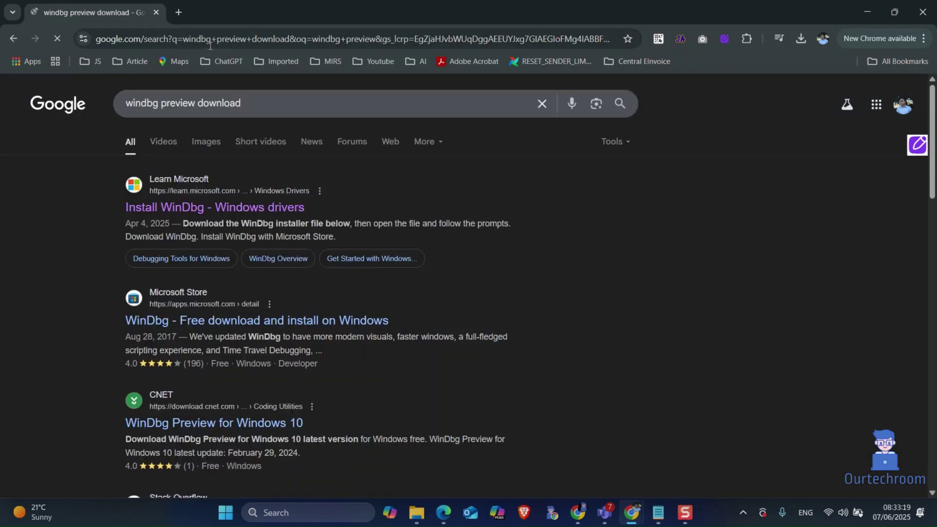
Download windbg.appinstaller from Microsoft Learn's 'Install WinDbg directly' section.
click(236, 208)
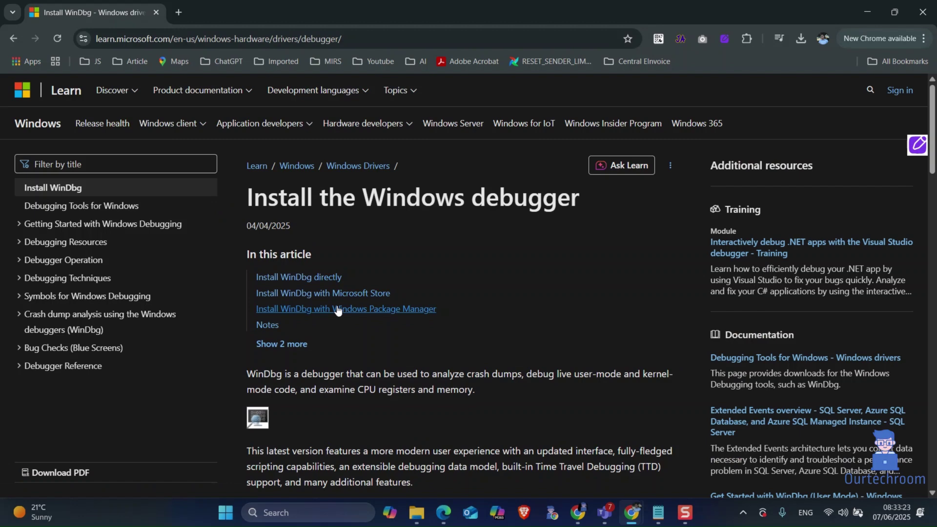
click(293, 279)
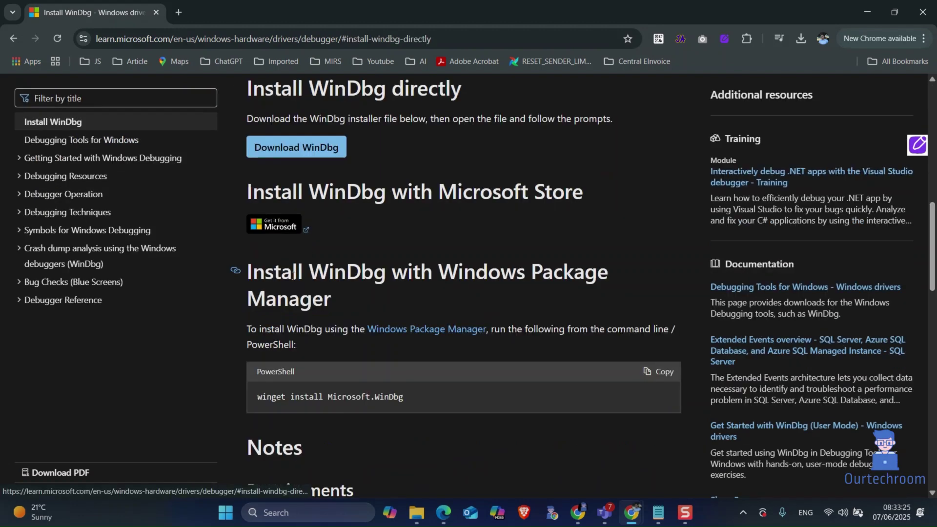
click(299, 148)
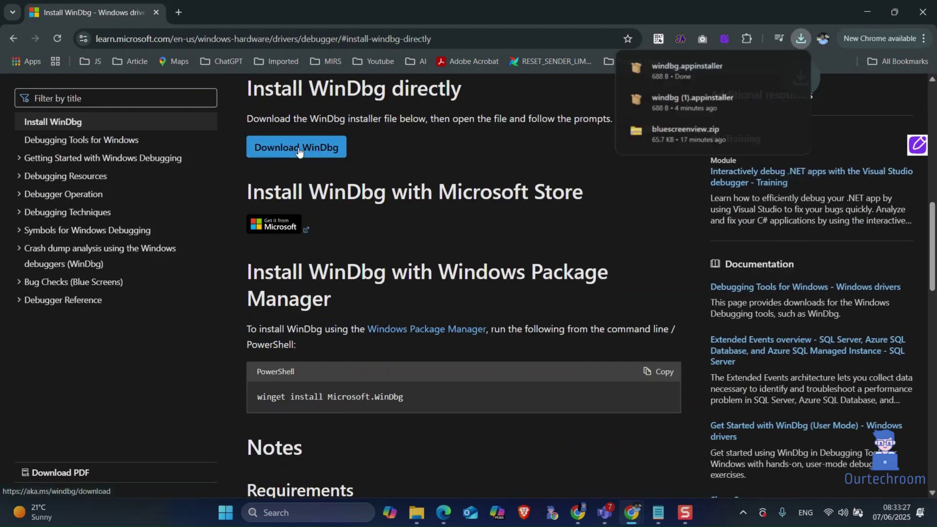
Install WinDbg 1.2504.15001.0 from the downloaded windbg.appinstaller and launch it.
click(788, 67)
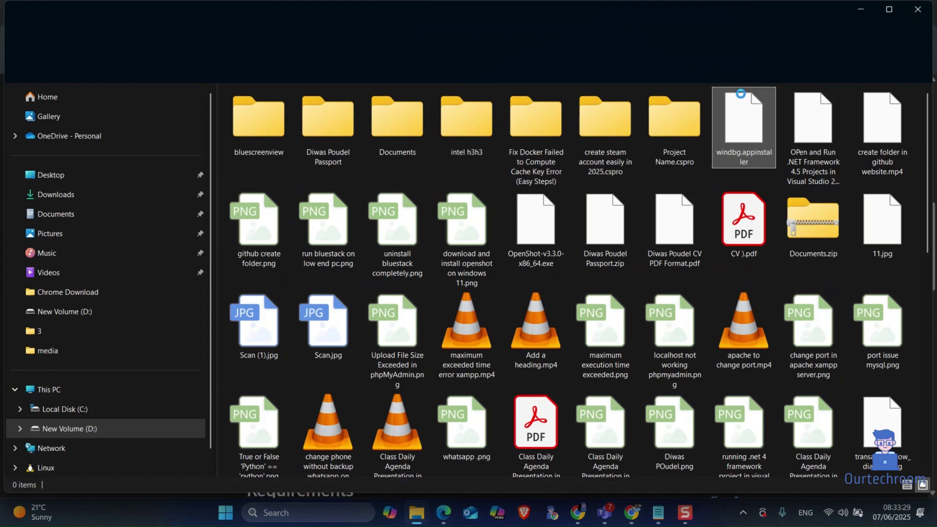
double_click(731, 136)
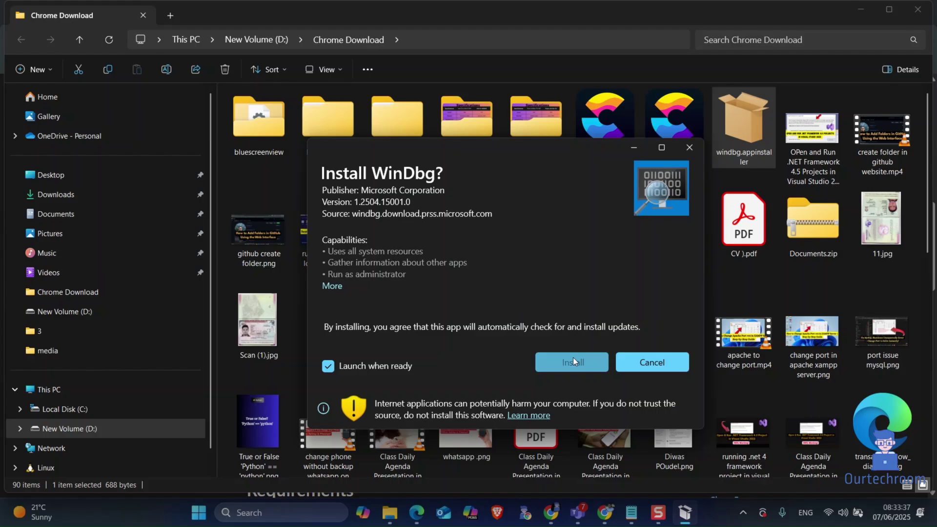
click(573, 360)
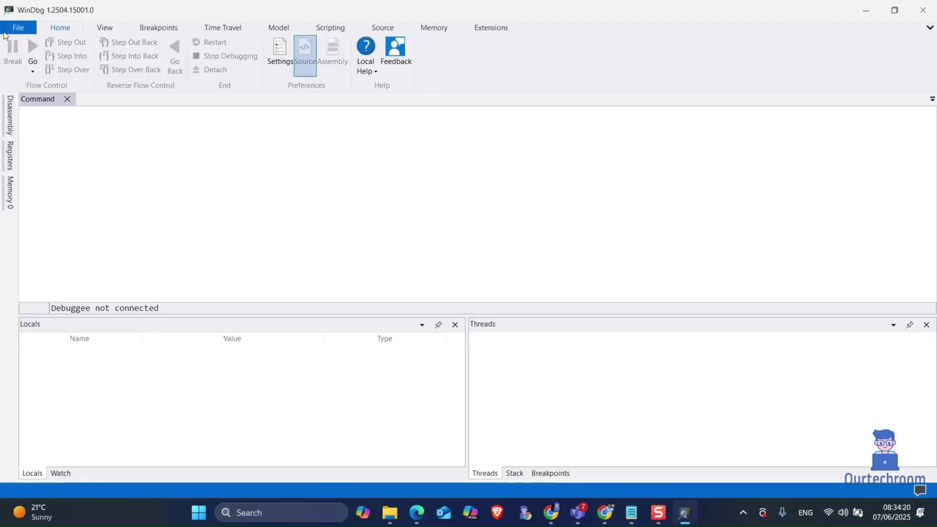
click(19, 29)
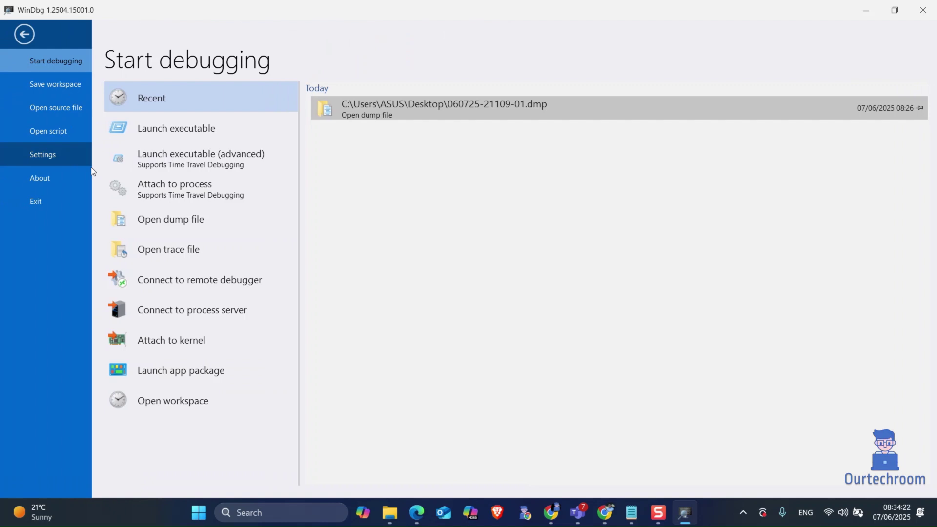
click(210, 218)
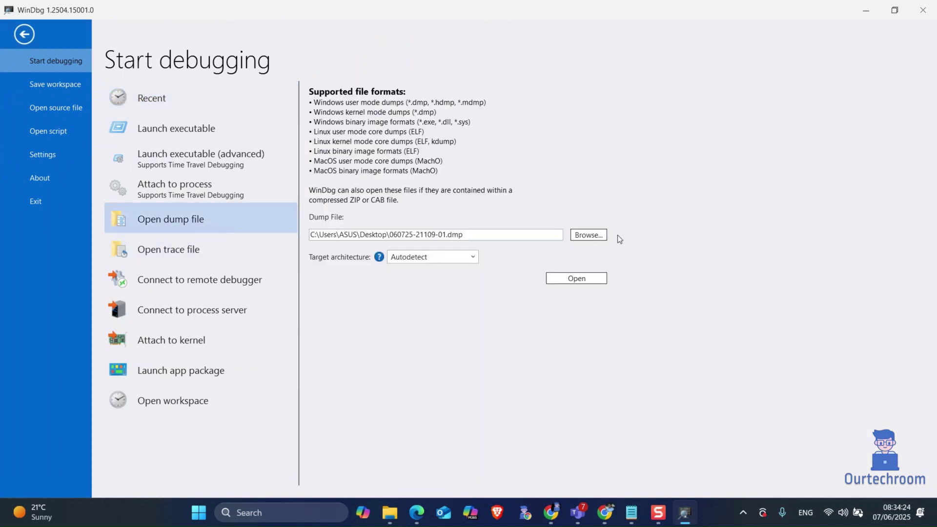
click(588, 235)
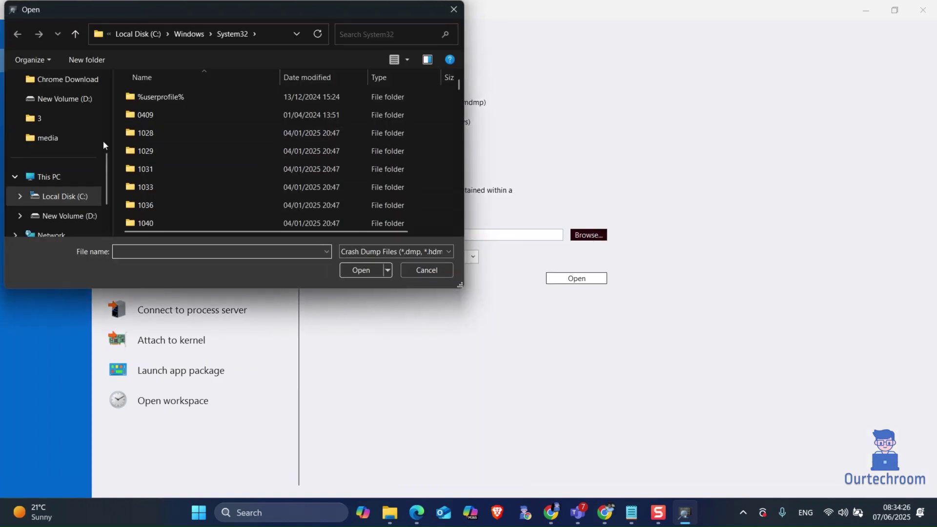
click(65, 197)
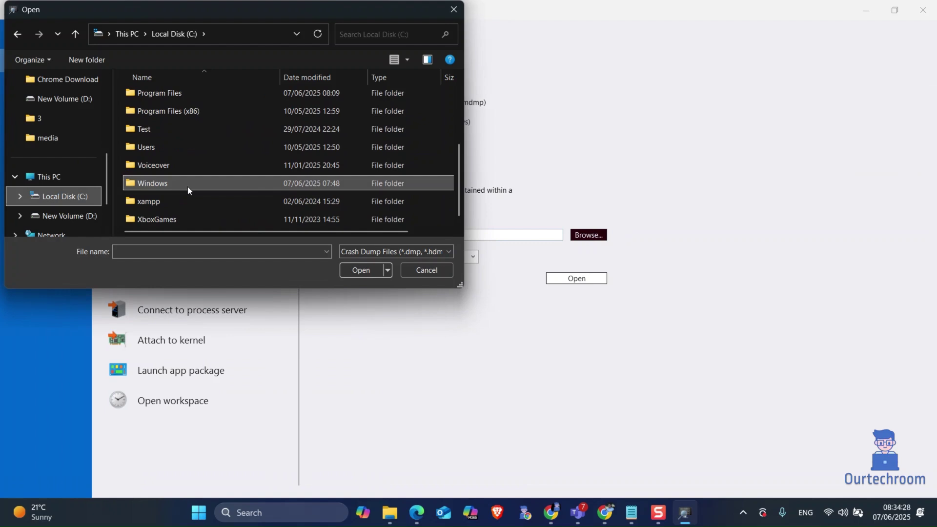
double_click(172, 184)
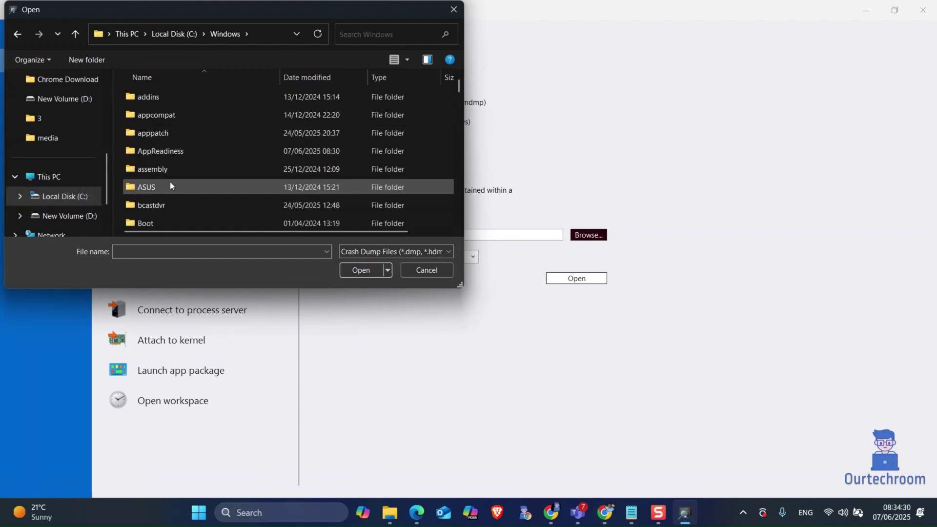
text(m)
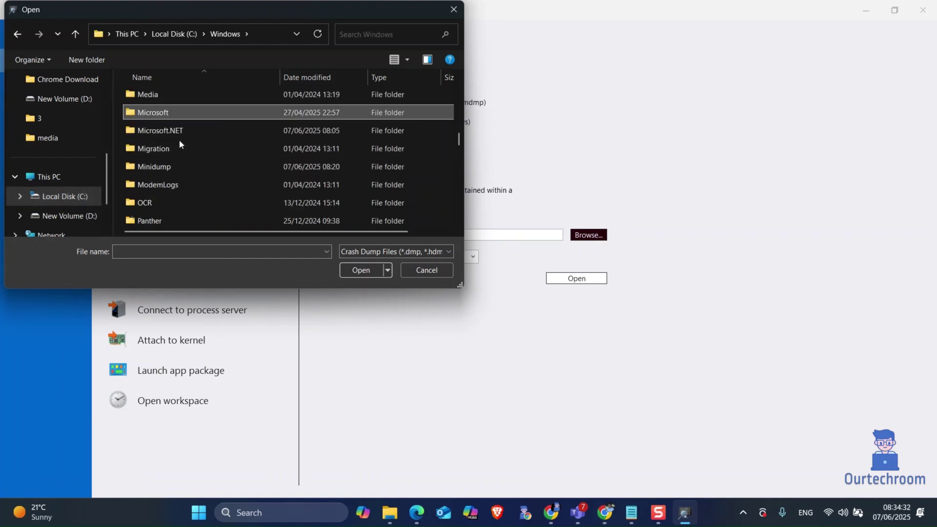
double_click(170, 167)
double_click(163, 94)
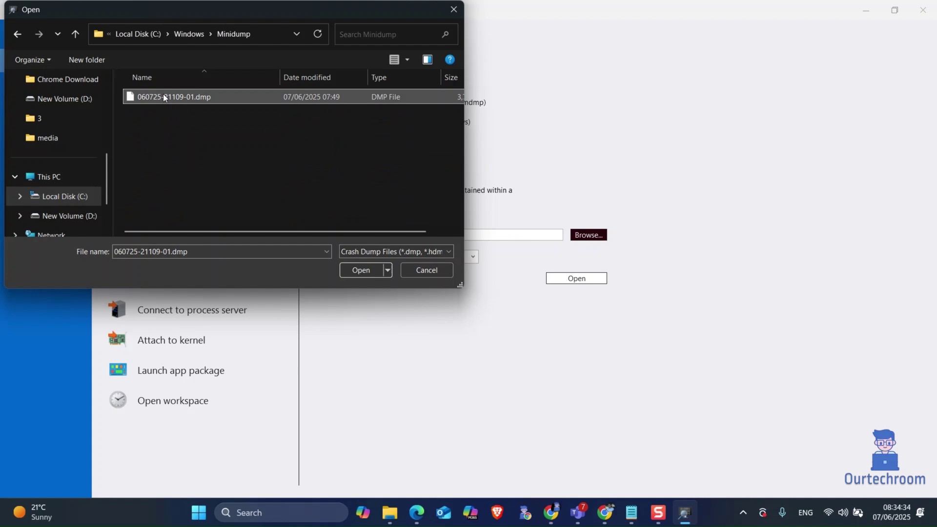
Dismiss the permission error twice and cancel the dump file selection.
click(562, 265)
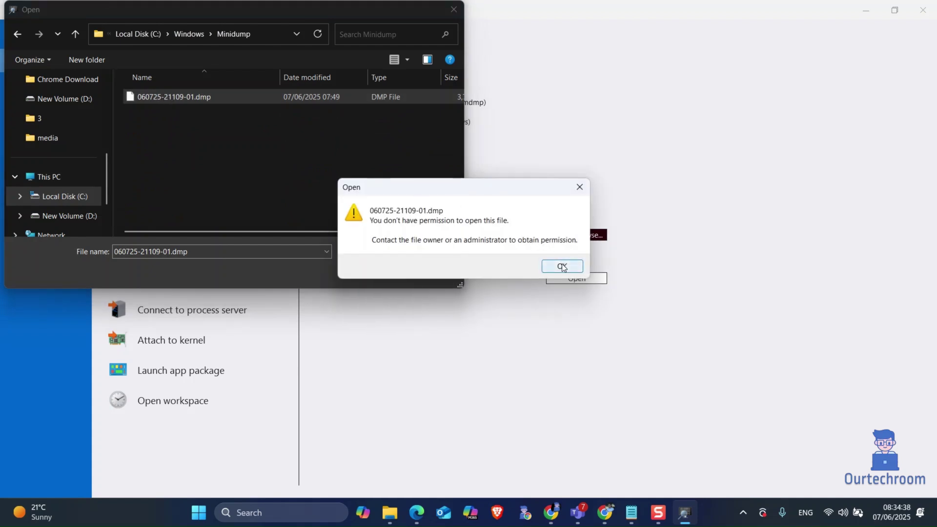
click(562, 267)
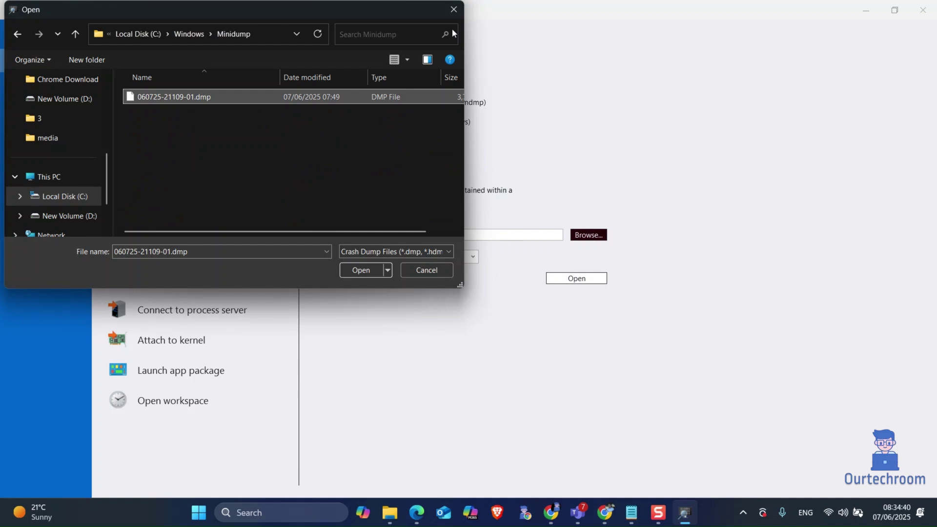
click(455, 12)
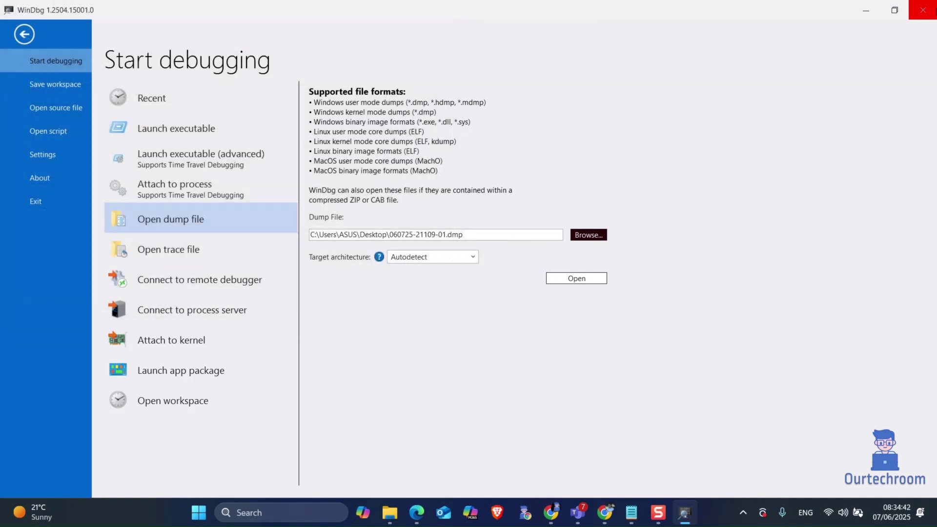
Close WinDbg and relaunch it as administrator from a Start search for 'windbg'.
click(922, 12)
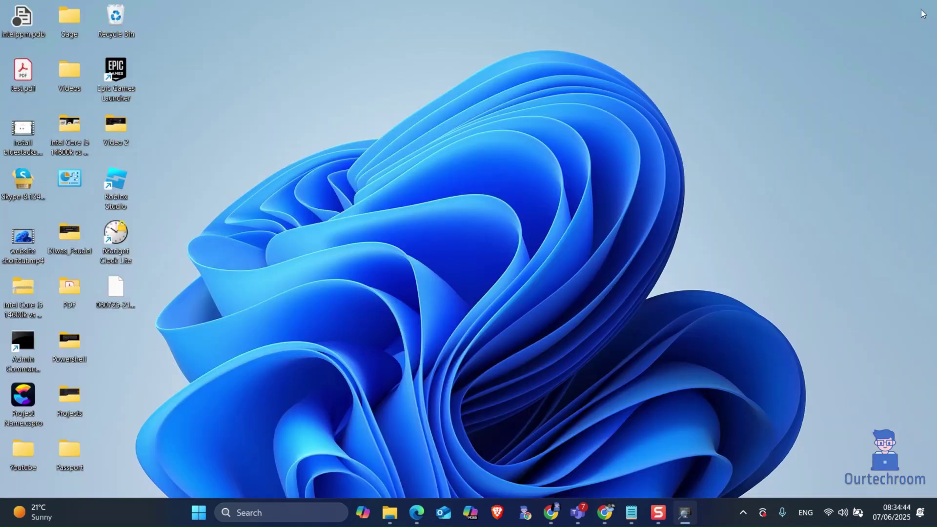
click(299, 512)
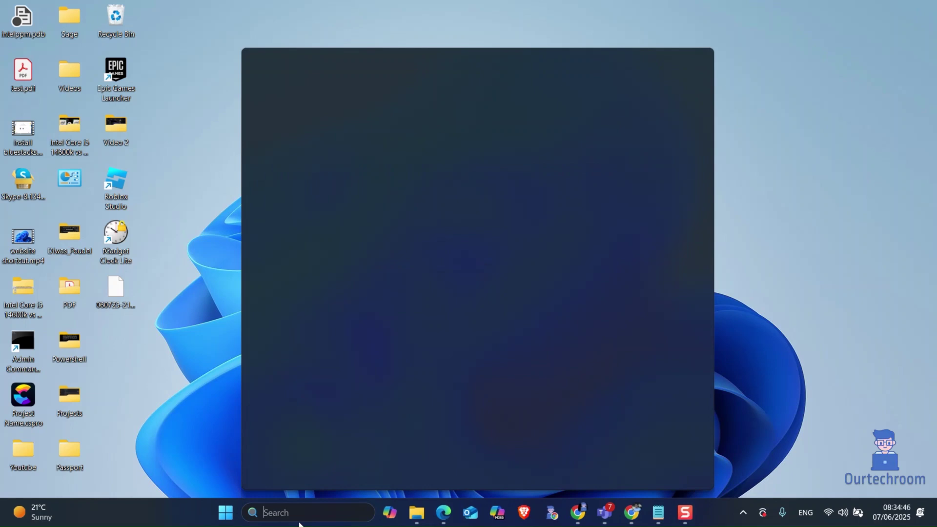
text(windbg)
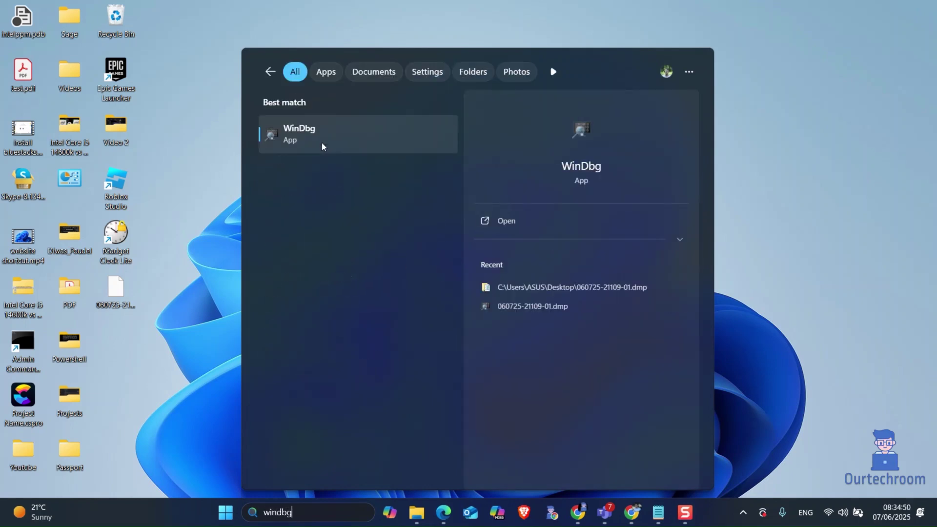
right_click(382, 139)
click(411, 152)
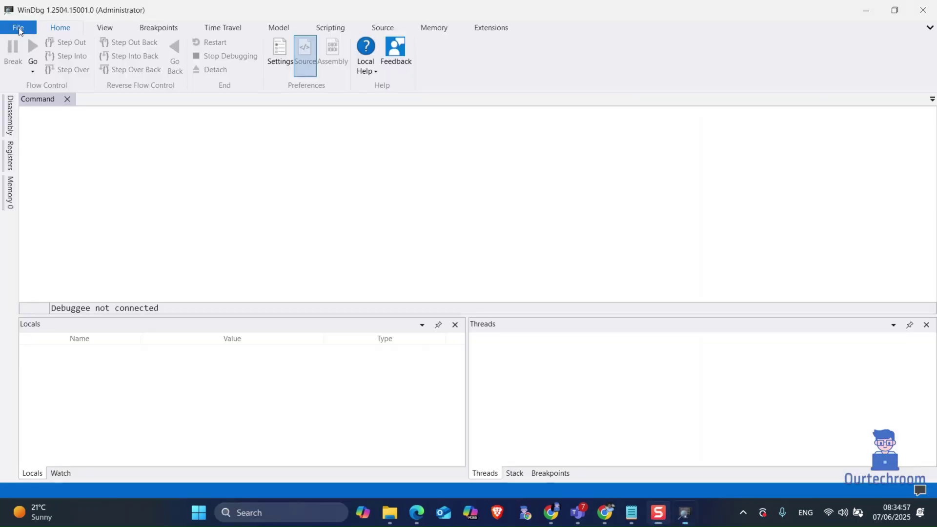
click(14, 29)
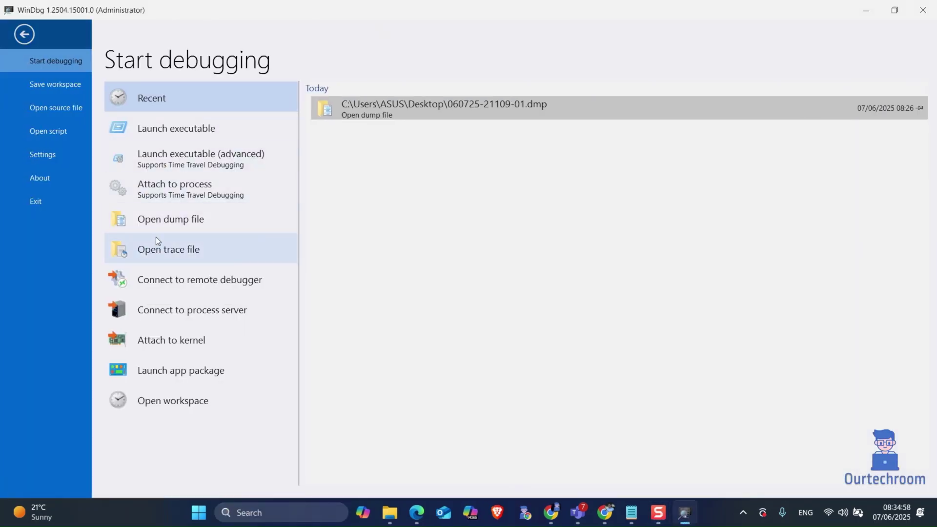
click(175, 222)
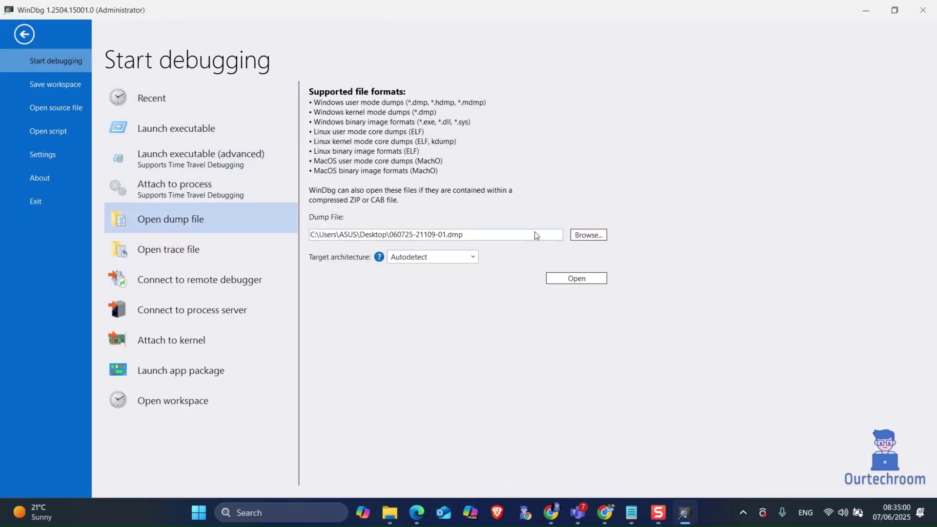
click(588, 234)
click(65, 196)
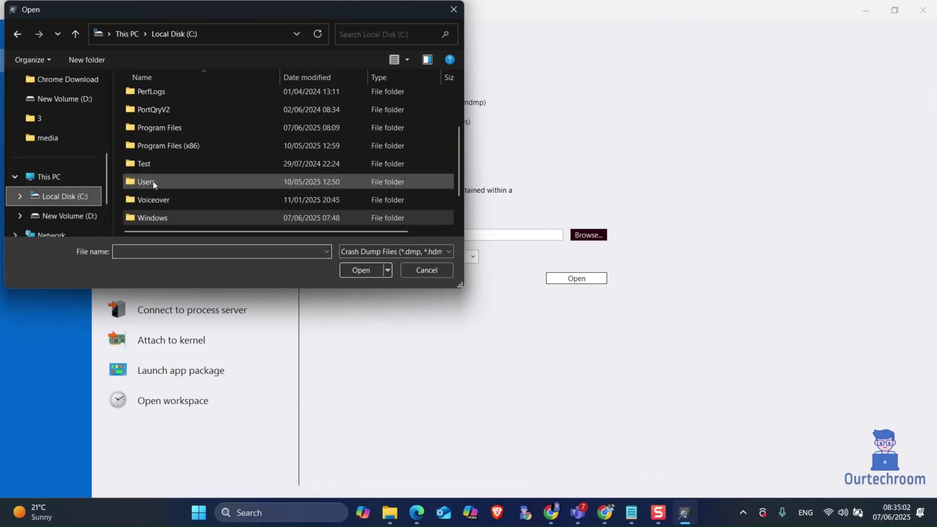
double_click(159, 214)
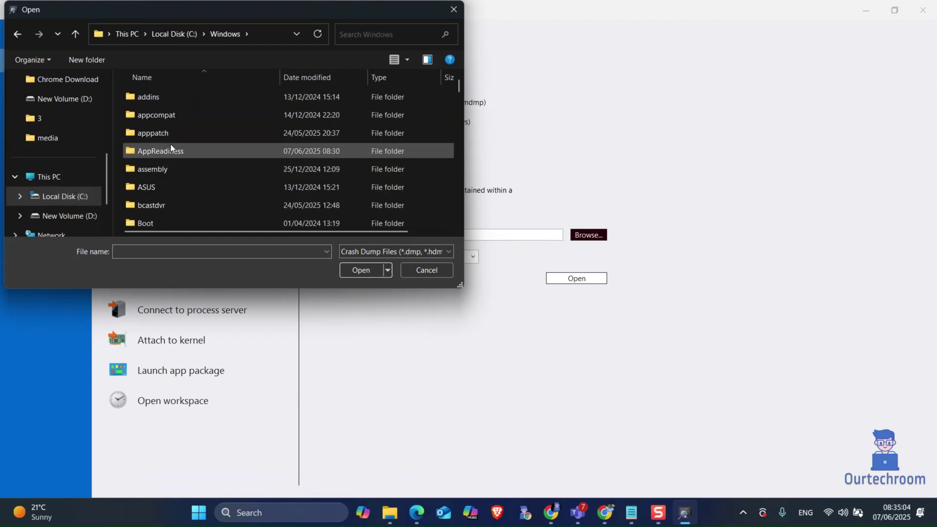
key(m)
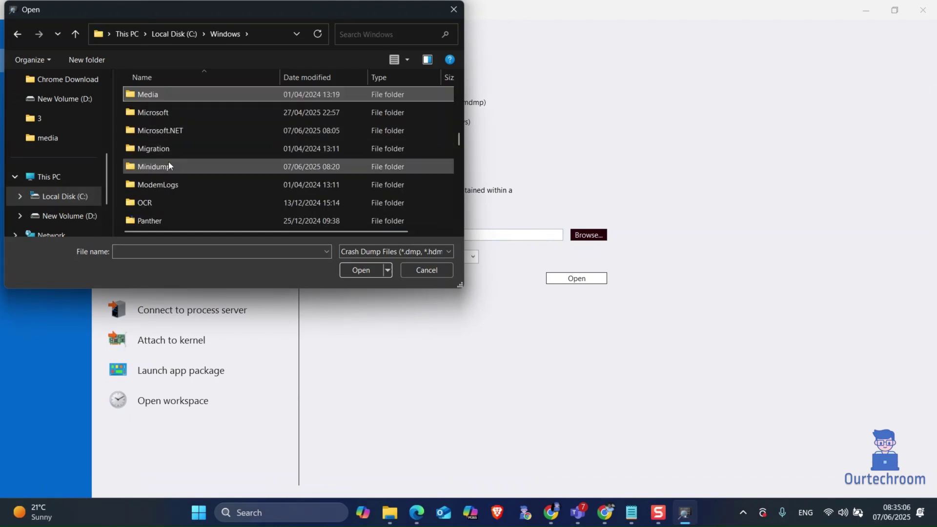
double_click(169, 165)
double_click(182, 97)
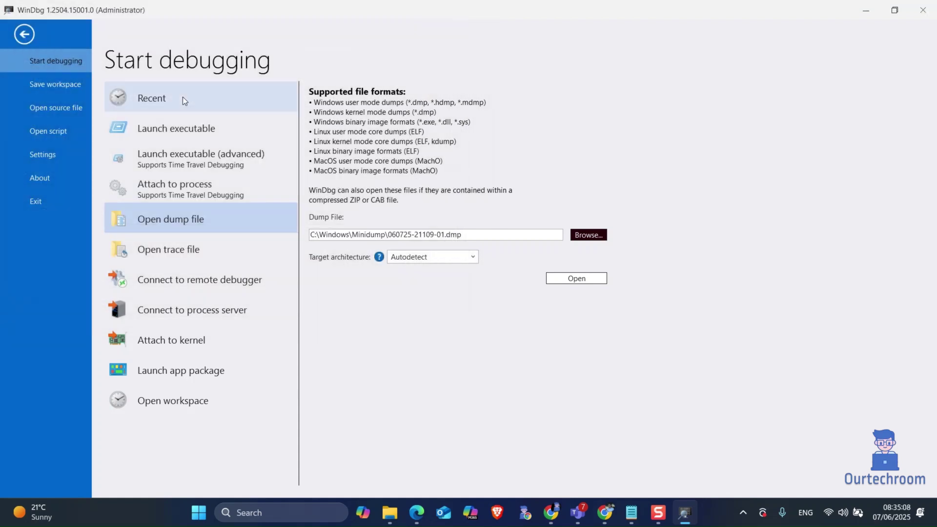
click(571, 280)
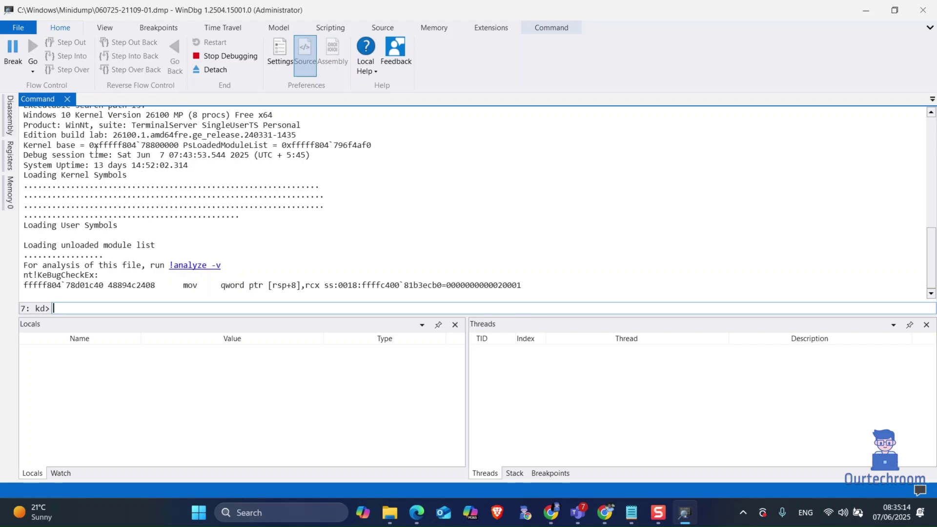
Run !analyze -v and highlight the hypervisor error description and the intelppm.sys image name.
click(192, 265)
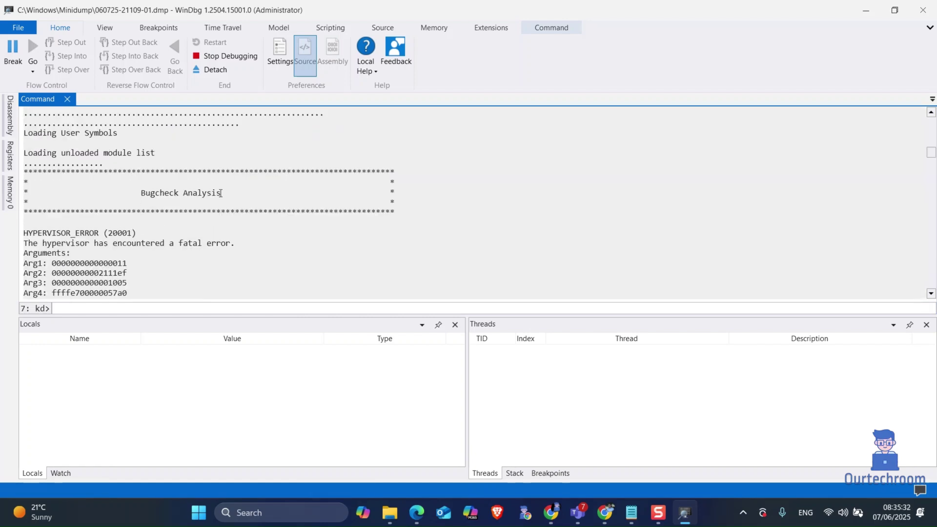
drag(26, 244, 248, 245)
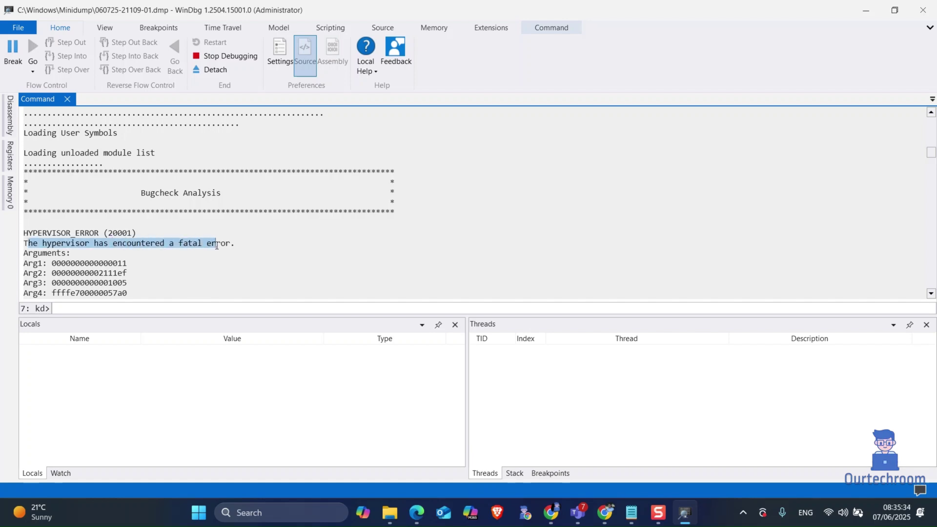
scroll(264, 261, down, 4)
scroll(263, 262, down, 4)
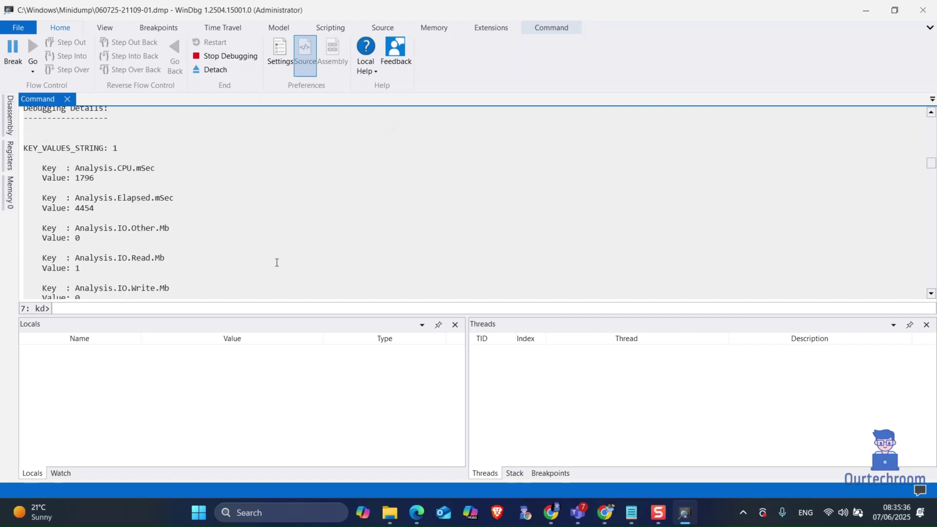
scroll(271, 257, down, 4)
scroll(287, 255, down, 4)
scroll(288, 254, down, 4)
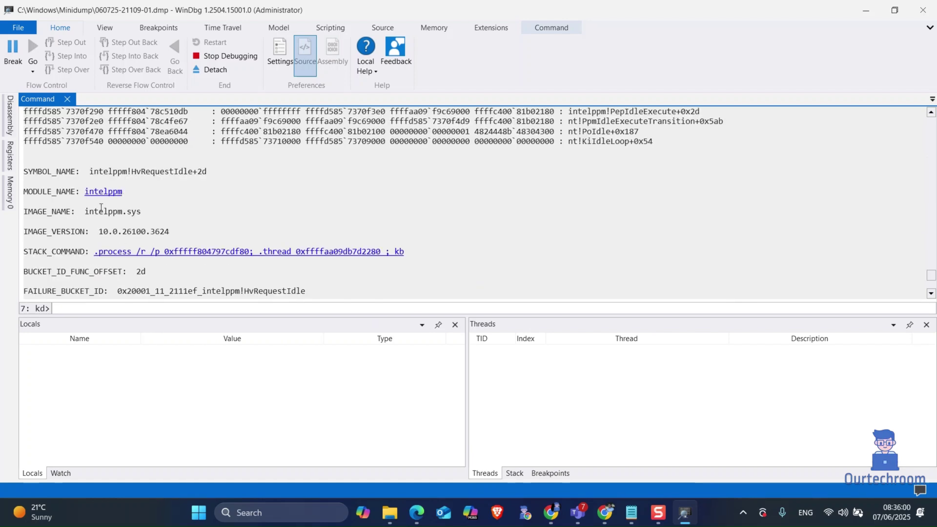
drag(85, 212, 151, 213)
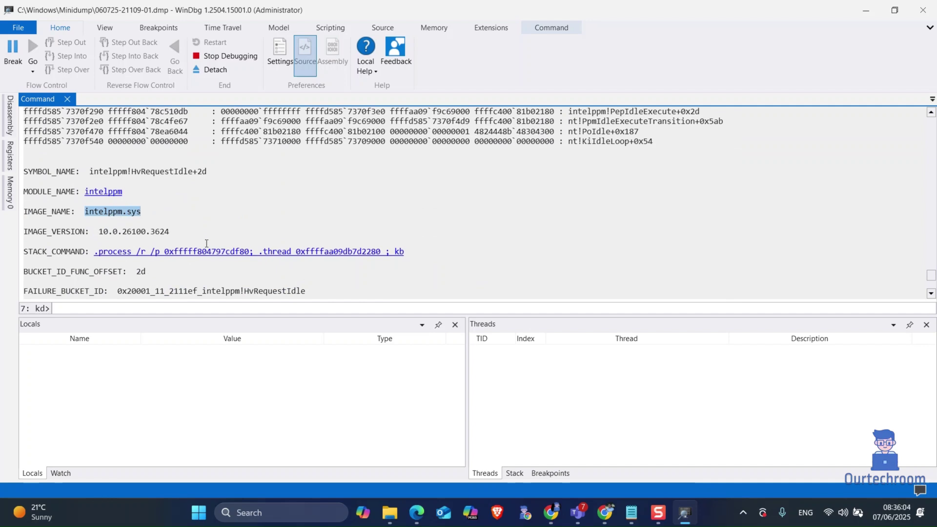
scroll(205, 243, down, 3)
scroll(206, 243, down, 3)
scroll(206, 245, up, 2)
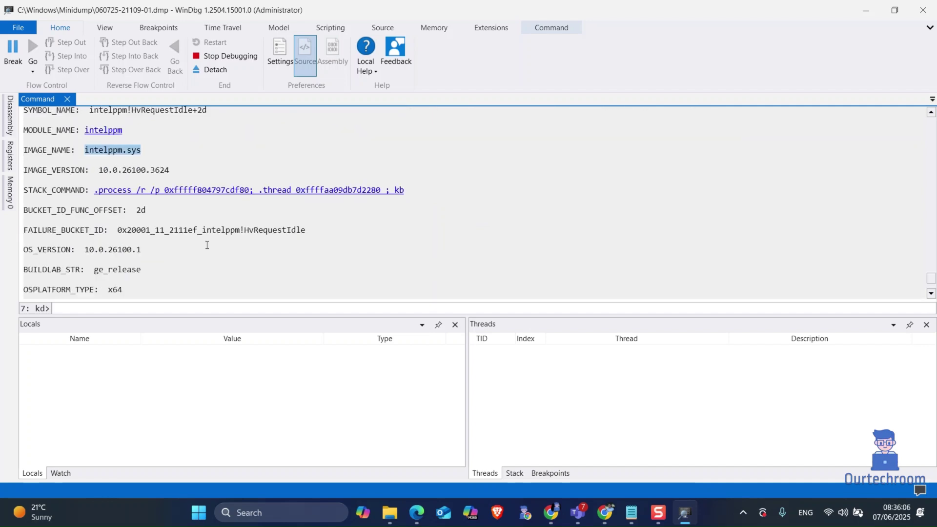
scroll(207, 245, up, 2)
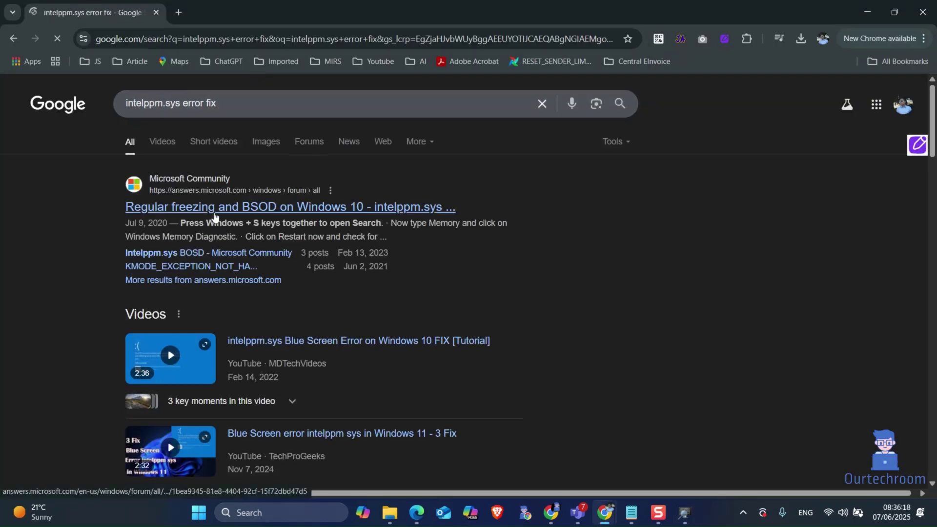
Open the Microsoft Community intelppm.sys BSOD thread in a new Chrome tab.
middle_click(247, 211)
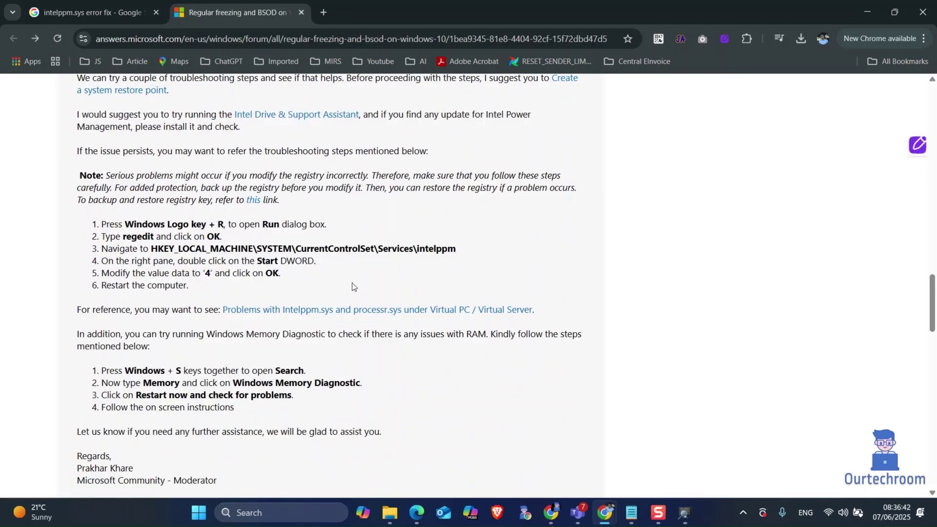
scroll(352, 283, down, 2)
scroll(252, 318, down, 1)
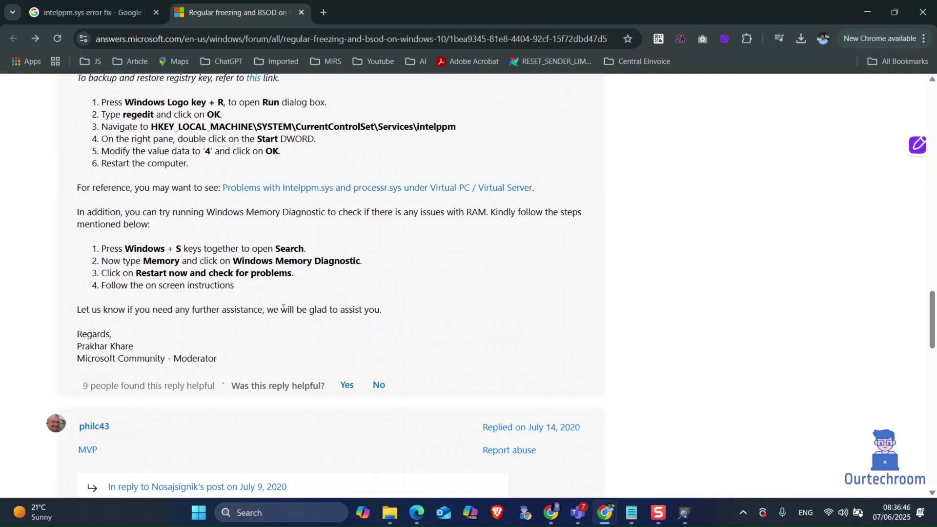
scroll(282, 309, down, 3)
scroll(282, 308, down, 5)
scroll(282, 308, down, 1)
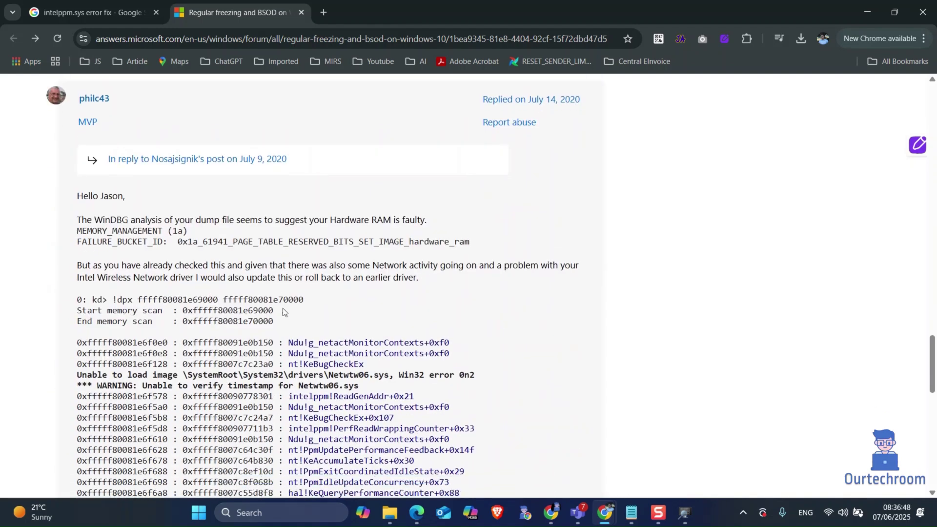